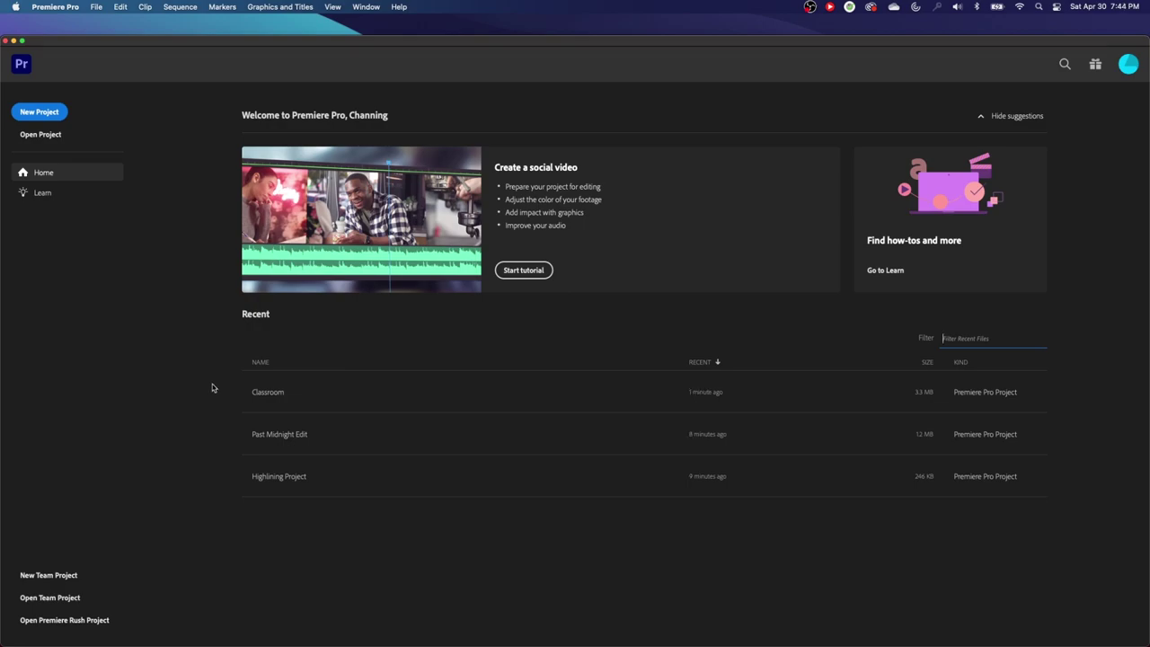
# - Hide the Premiere Pro Home window to reveal the bare desktop
pyautogui.press('super+q')
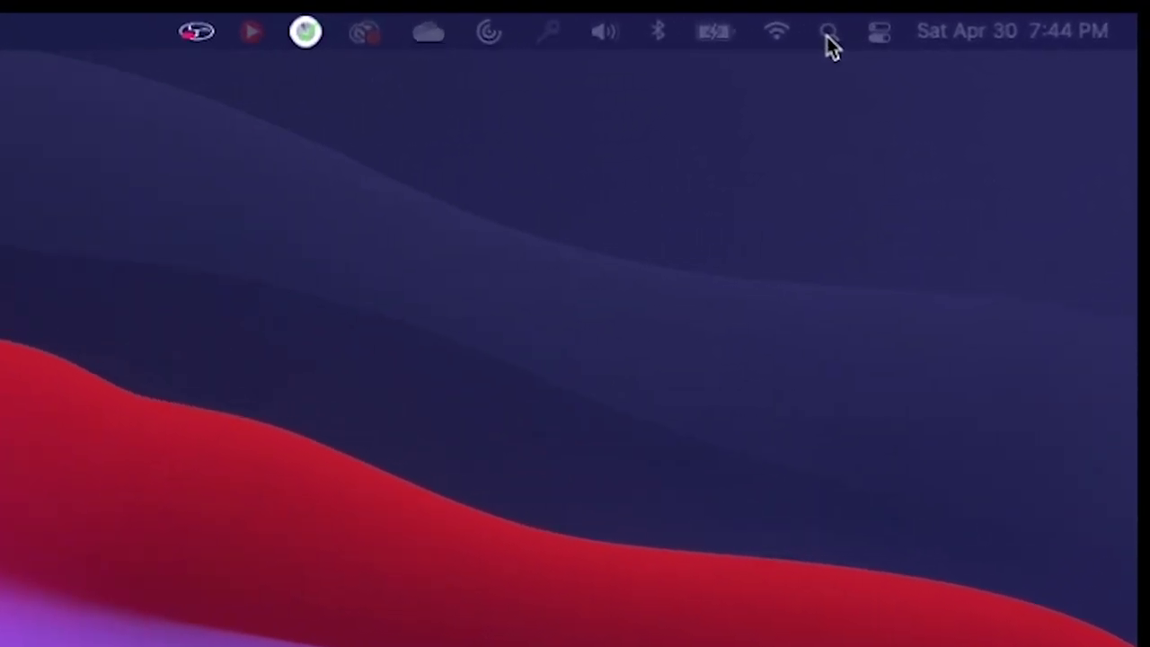
# - Search Spotlight for 'premier' and launch Adobe Premiere Pro 2022
pyautogui.click(828, 34)
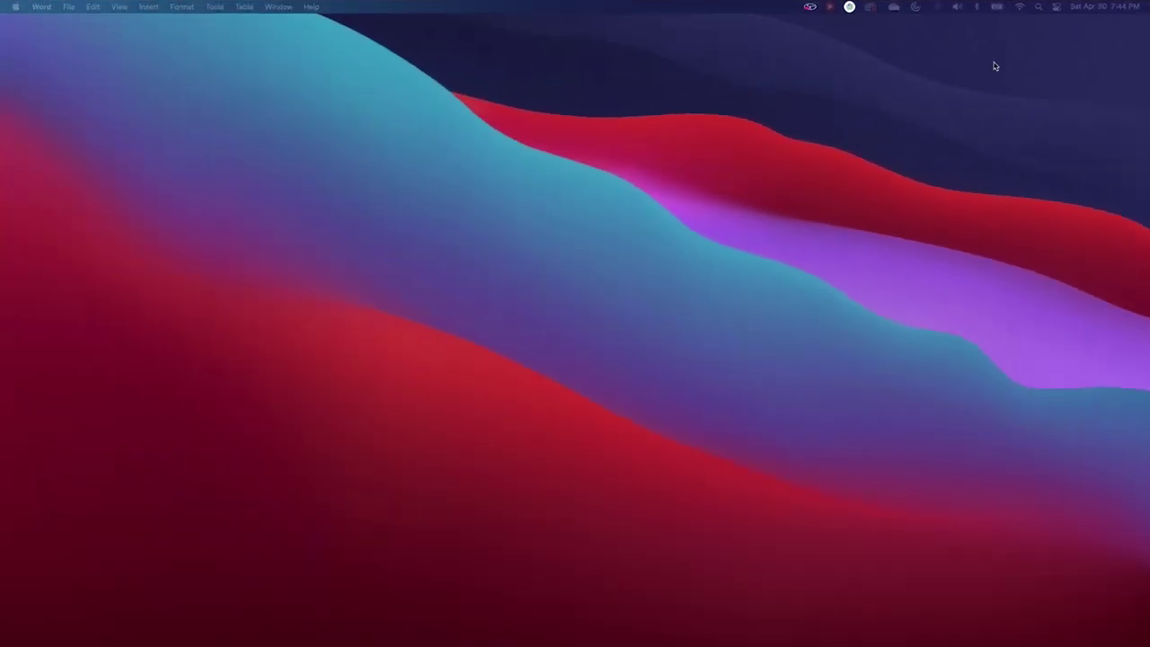
pyautogui.press('super+space')
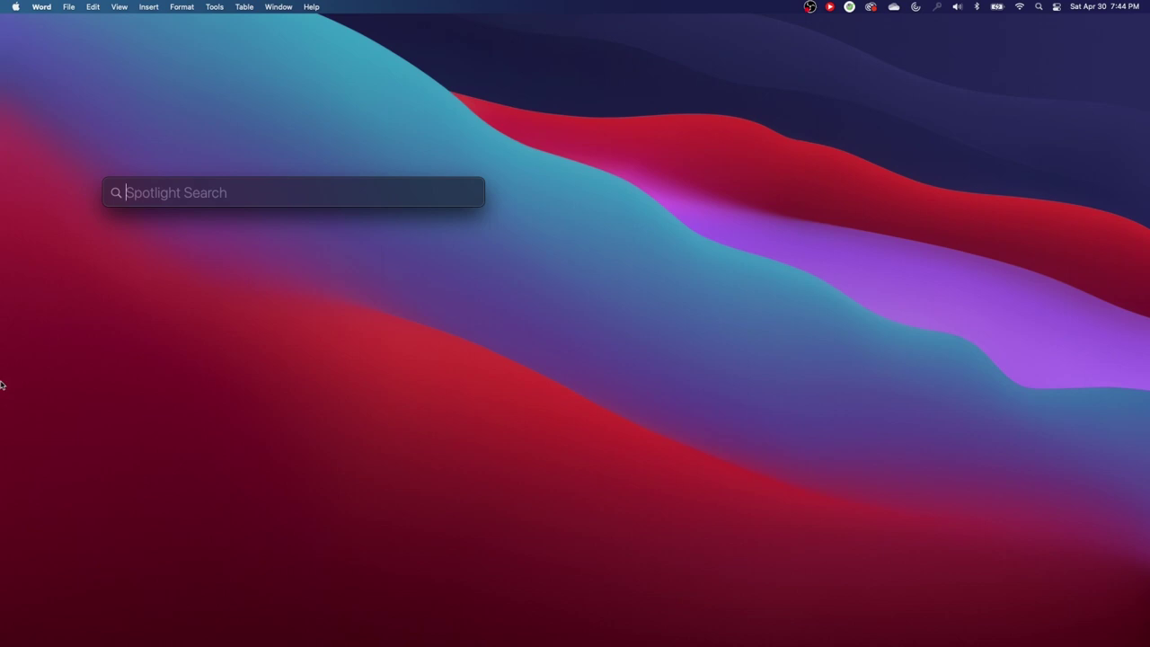
pyautogui.write('premier')
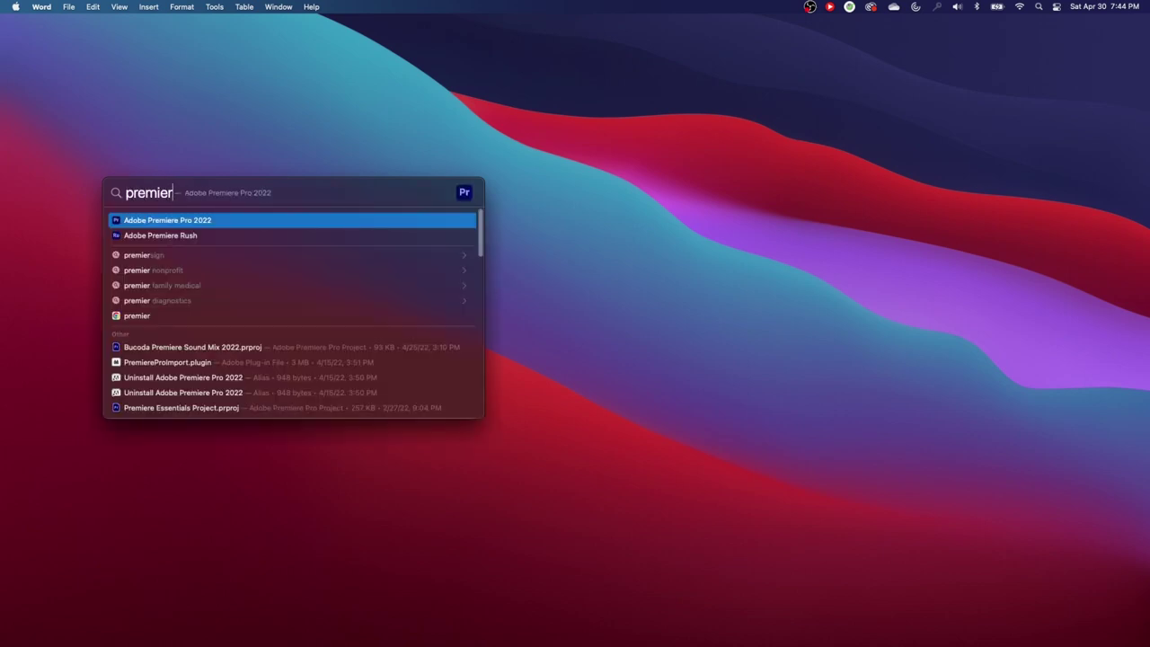
pyautogui.press('Return')
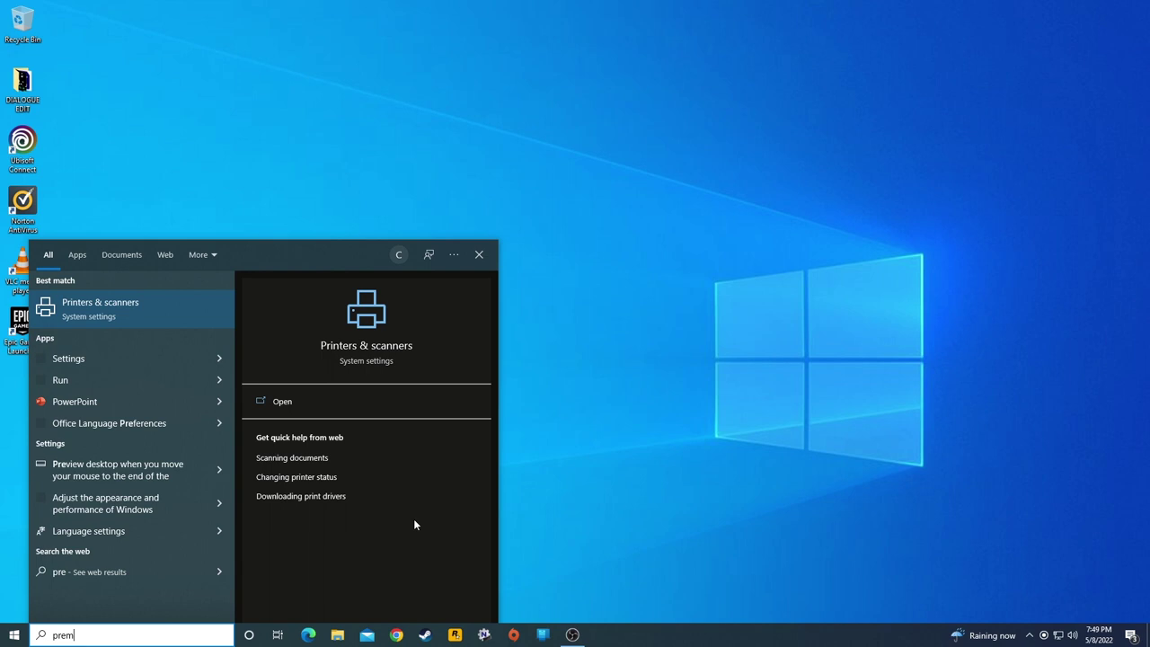
# - Search Windows for 'premiere' and launch Adobe Premiere Pro
pyautogui.write('iere')
pyautogui.press('Return')
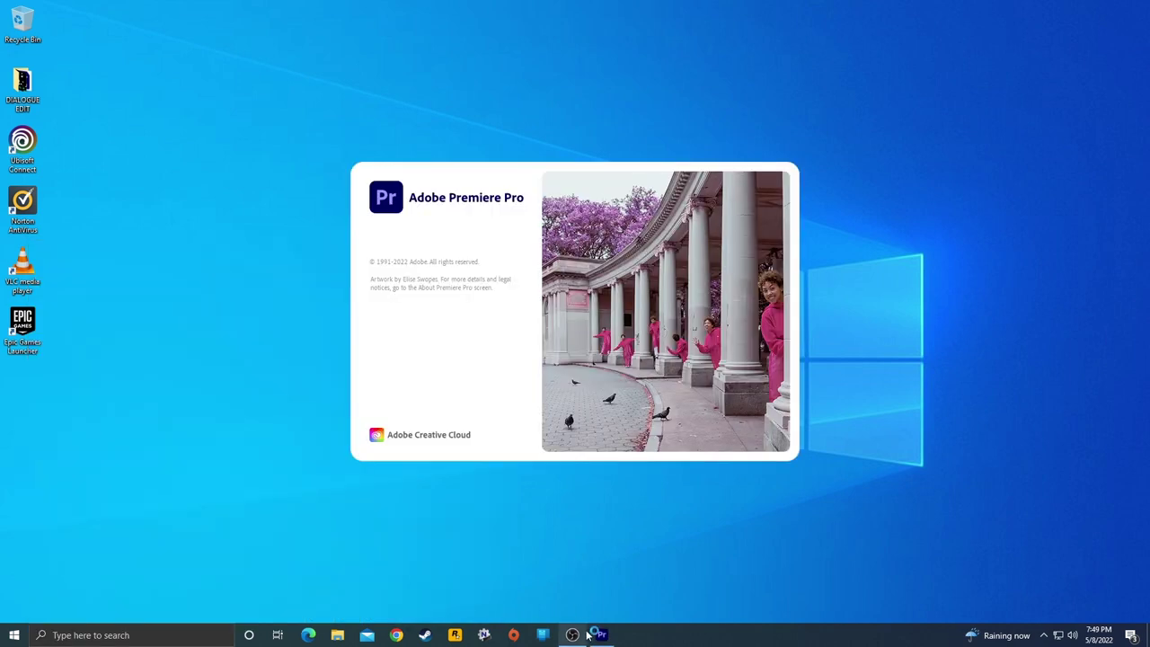
pyautogui.moveTo(579, 640)
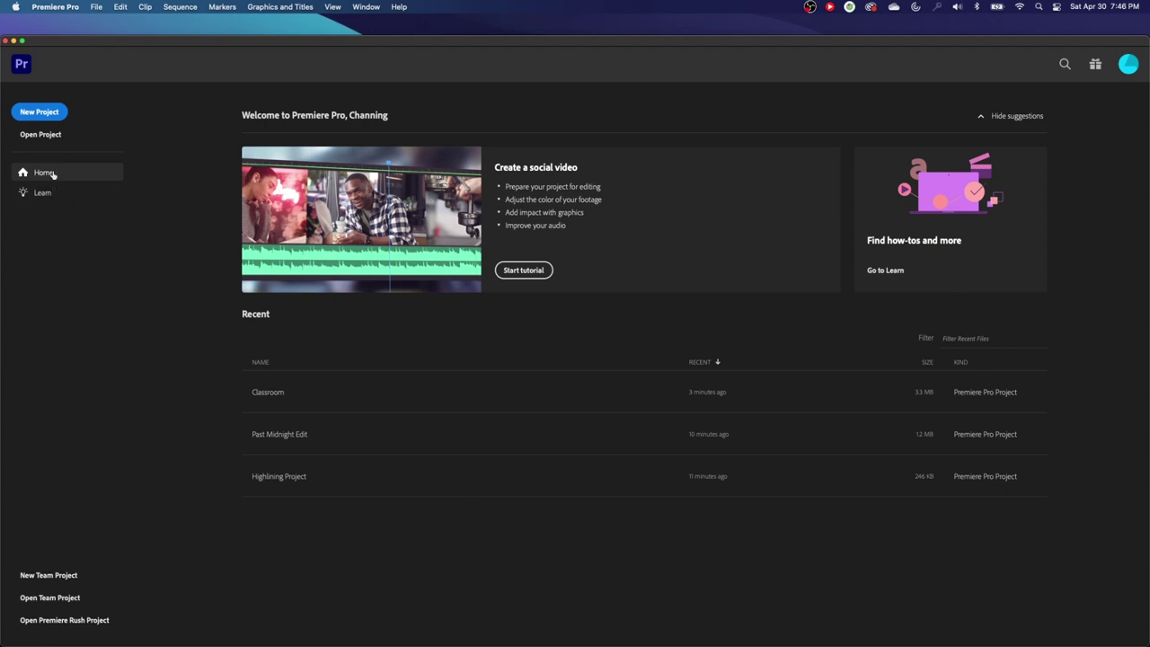
# - Go to the Learn page and browse its hands-on and web tutorials
pyautogui.click(45, 195)
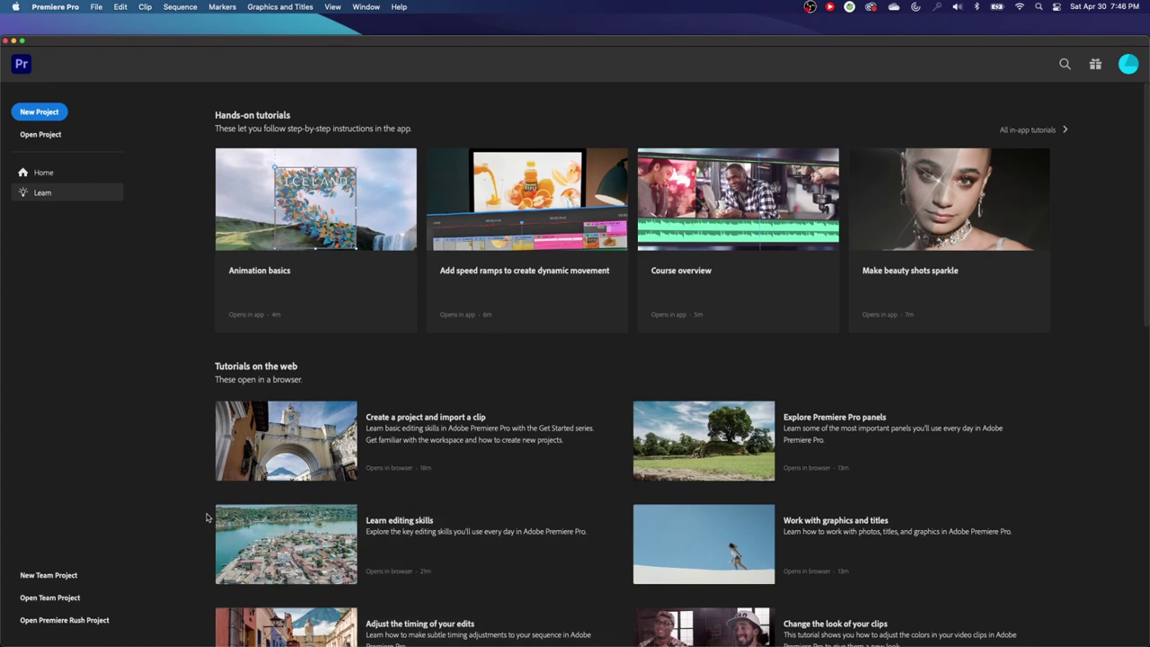
pyautogui.scroll(-5, 205, 517)
pyautogui.scroll(5, 457, 492)
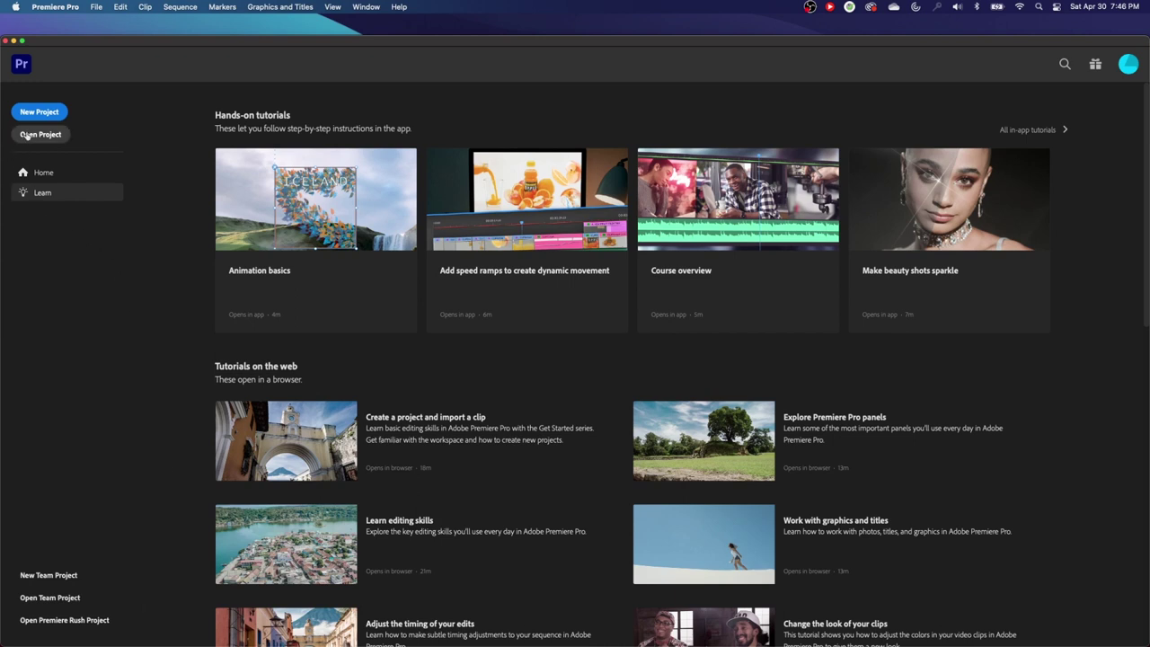
# - Open the recent Classroom project from Home, then close it with Close Project
pyautogui.click(58, 173)
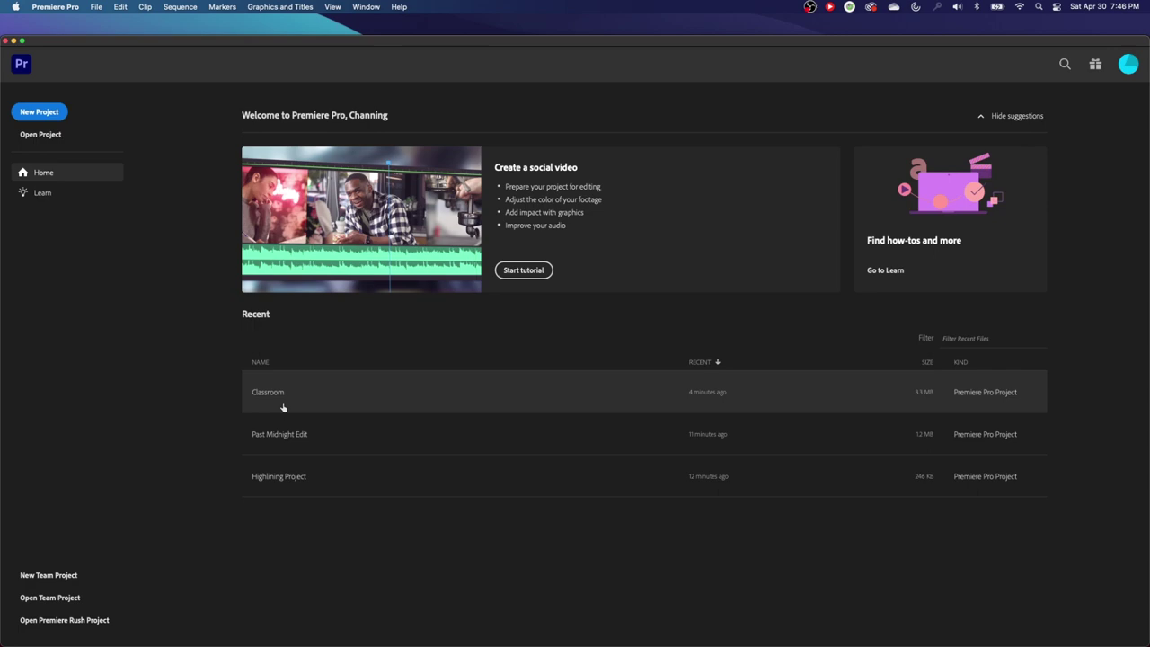
pyautogui.click(299, 398)
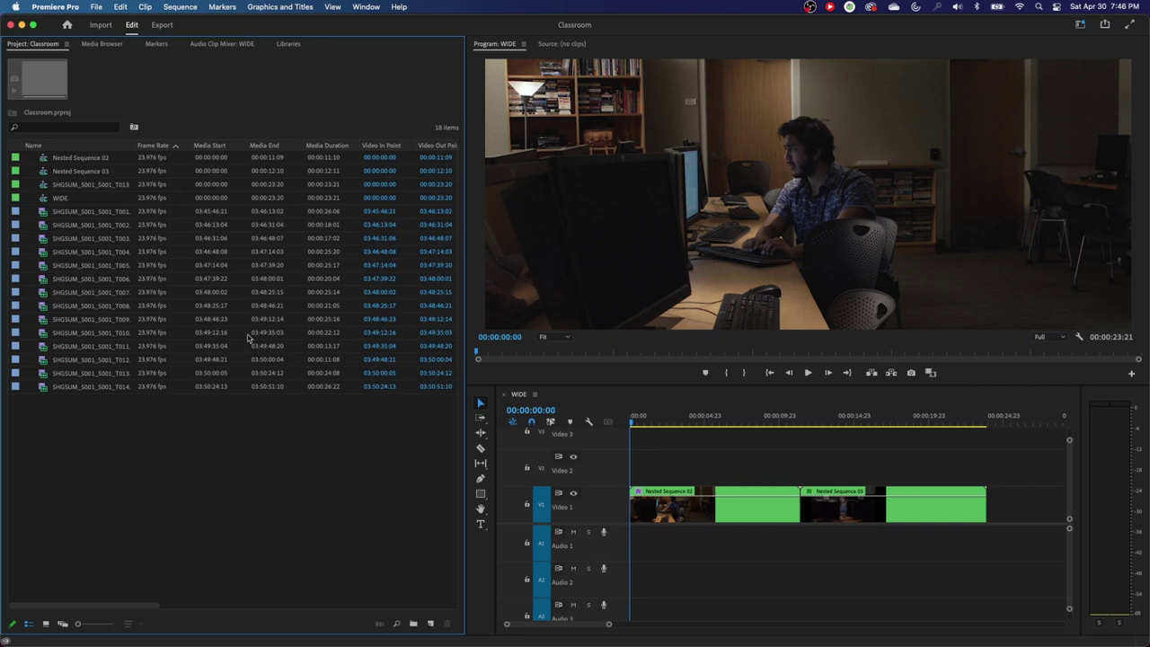
pyautogui.rightClick(40, 47)
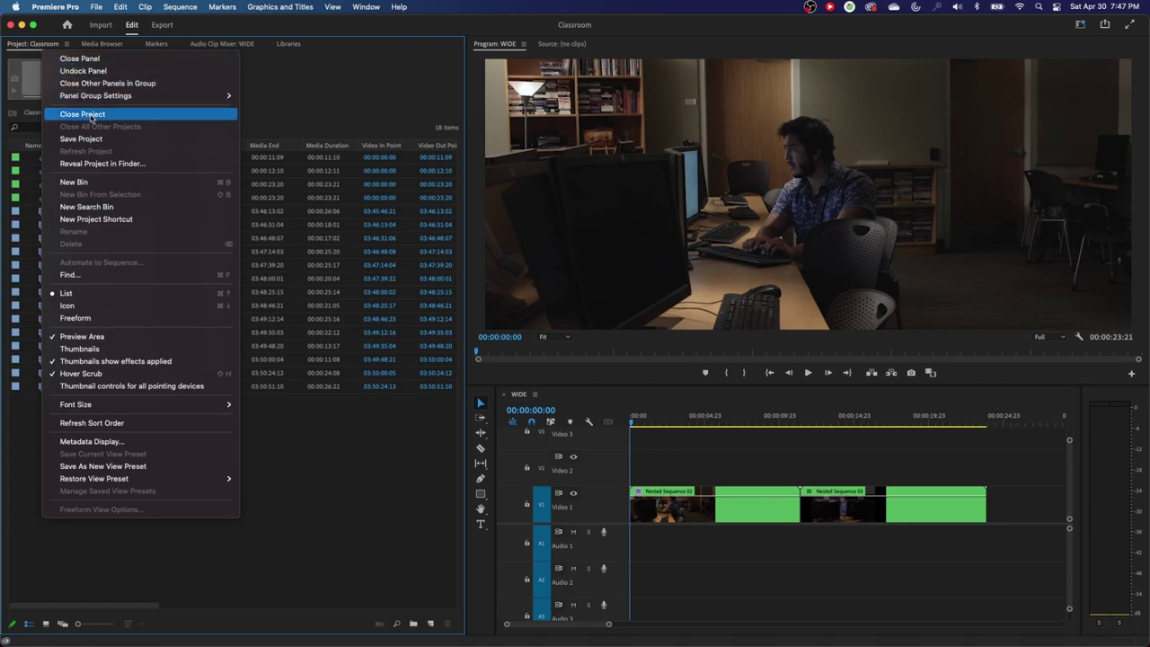
pyautogui.click(54, 114)
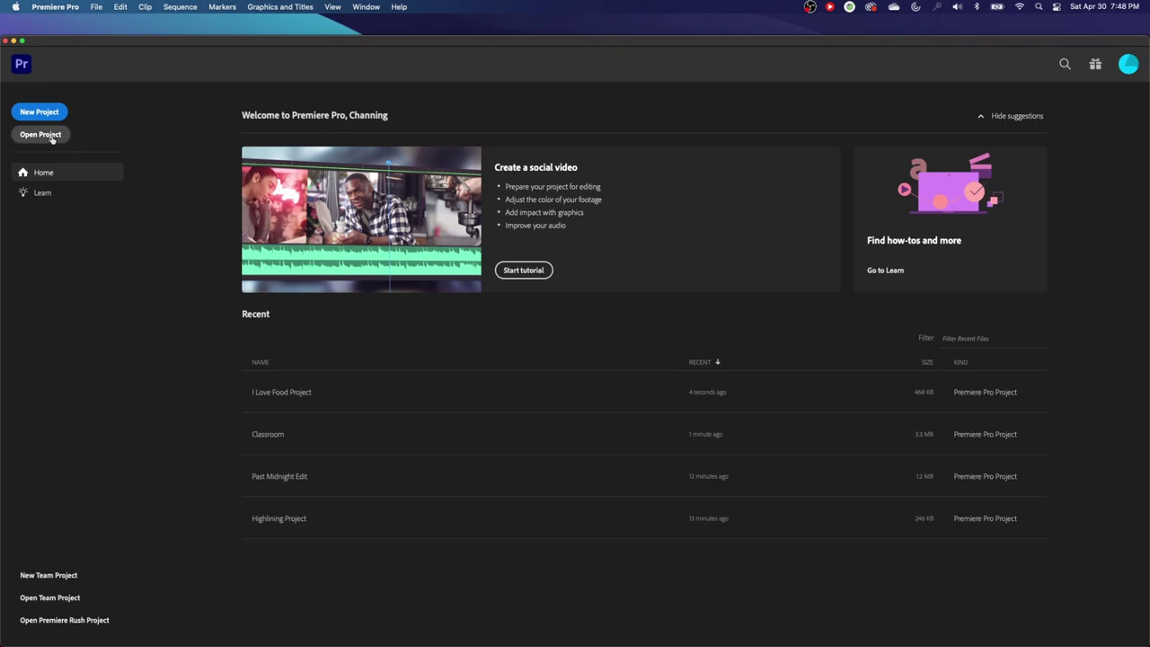
# - Open I Love Food Project.prproj from the Banana Cracker folder
pyautogui.click(51, 137)
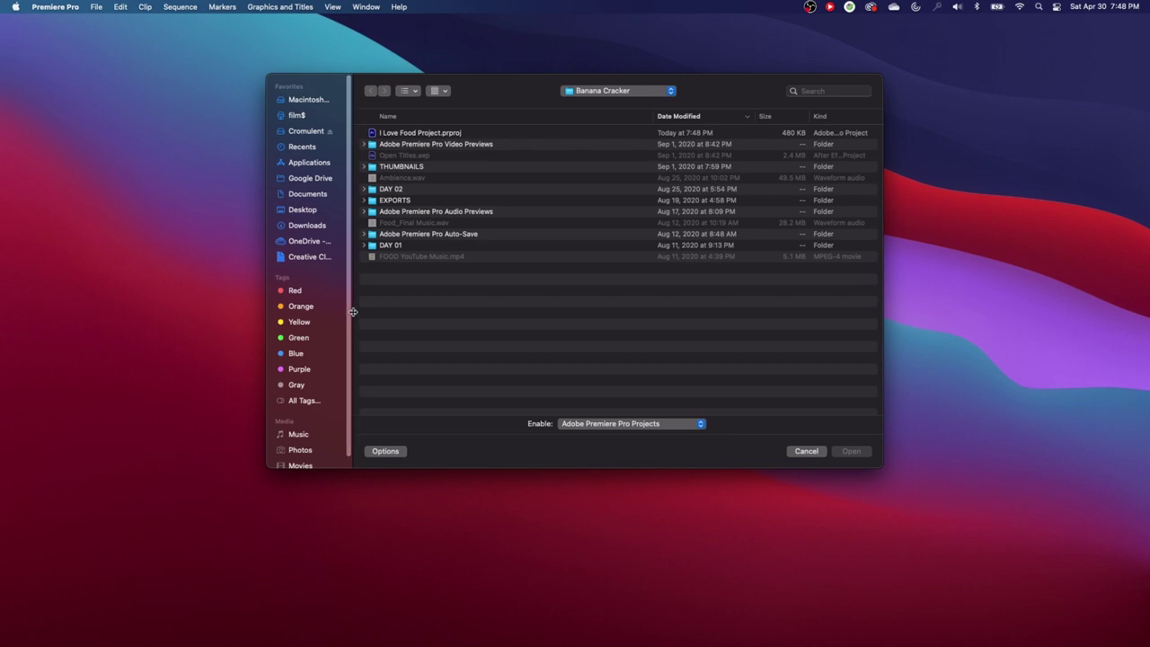
pyautogui.moveTo(351, 321); pyautogui.dragTo(430, 315)
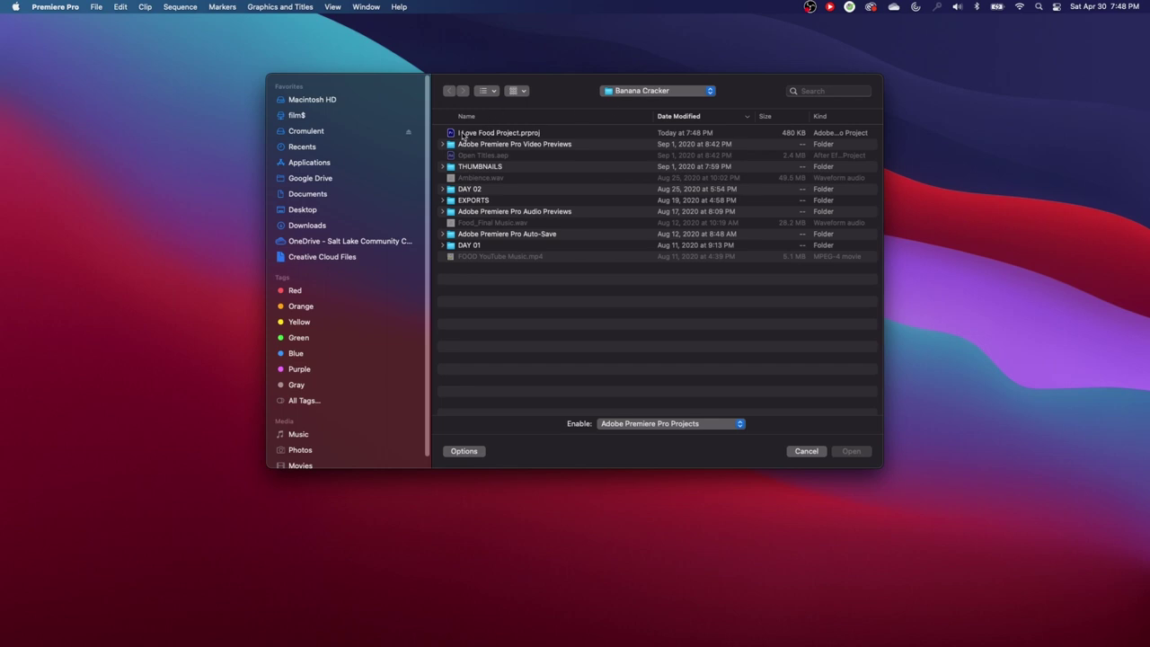
pyautogui.click(464, 135)
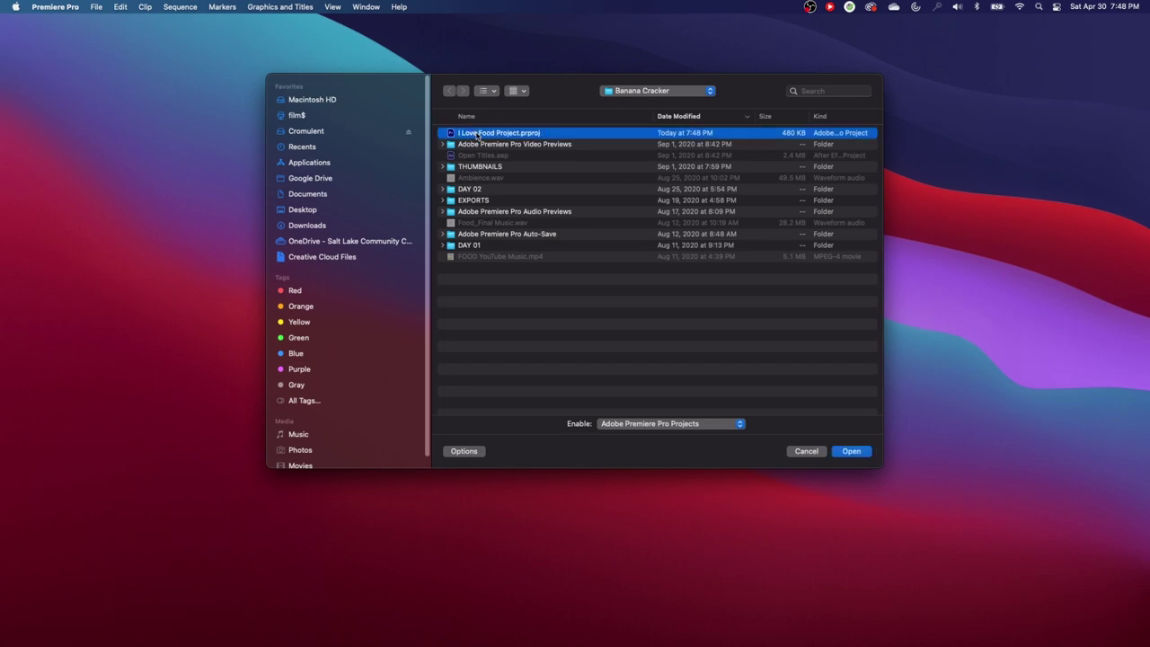
pyautogui.click(846, 452)
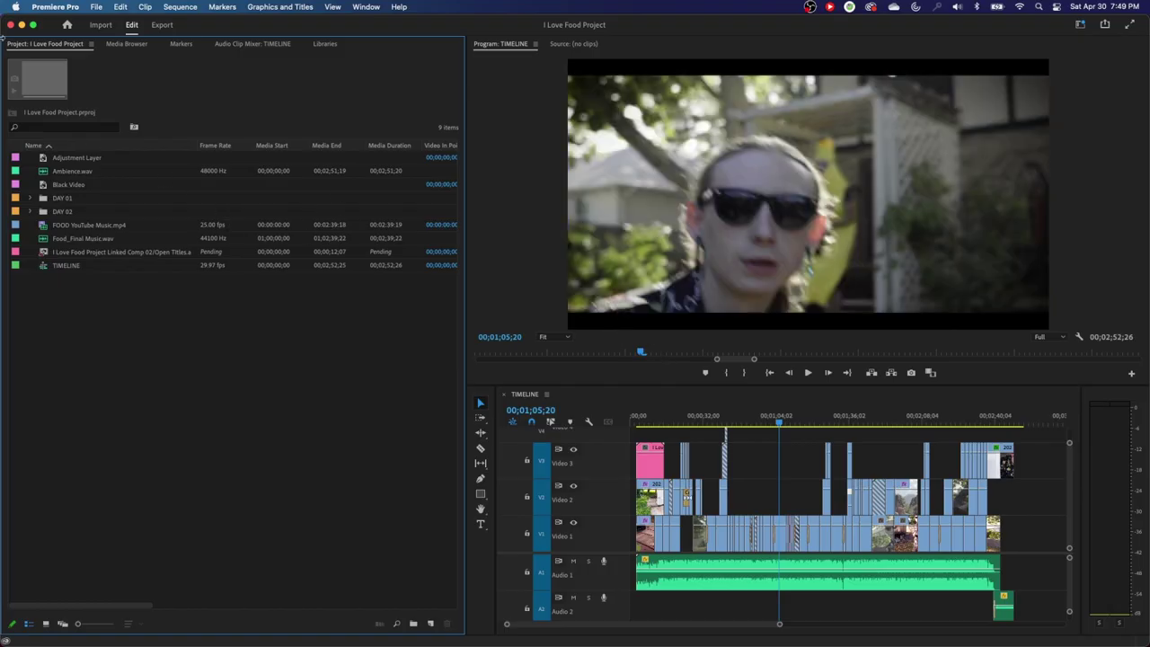
# - Close I Love Food Project using Close Project from the Project panel tab menu
pyautogui.rightClick(61, 48)
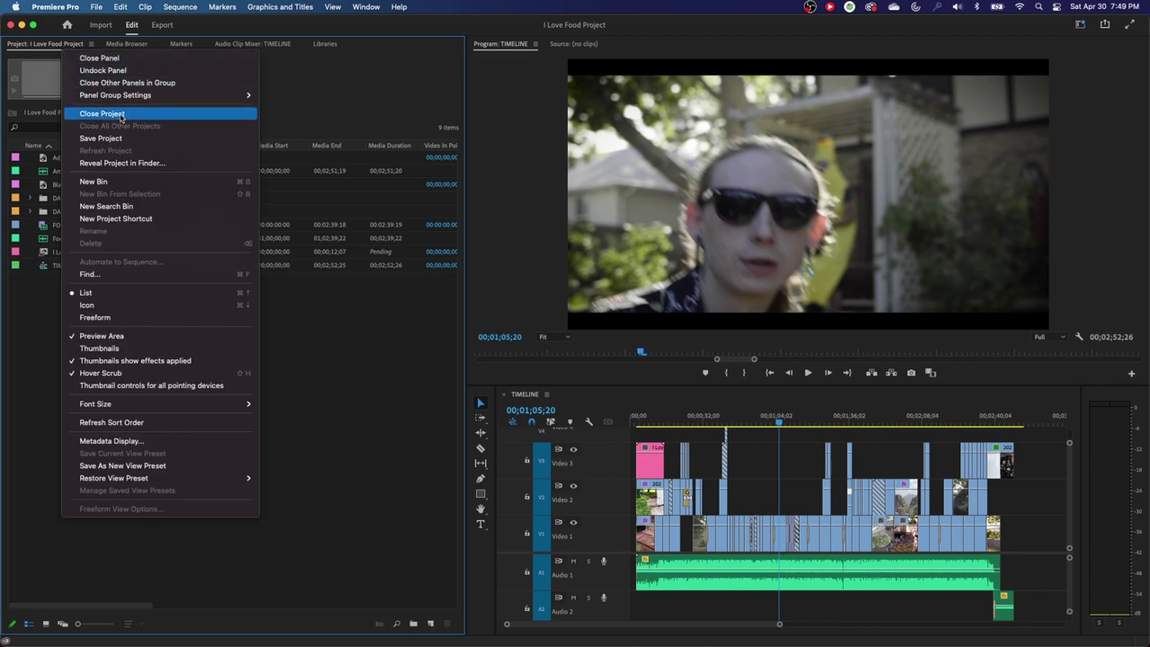
pyautogui.click(121, 116)
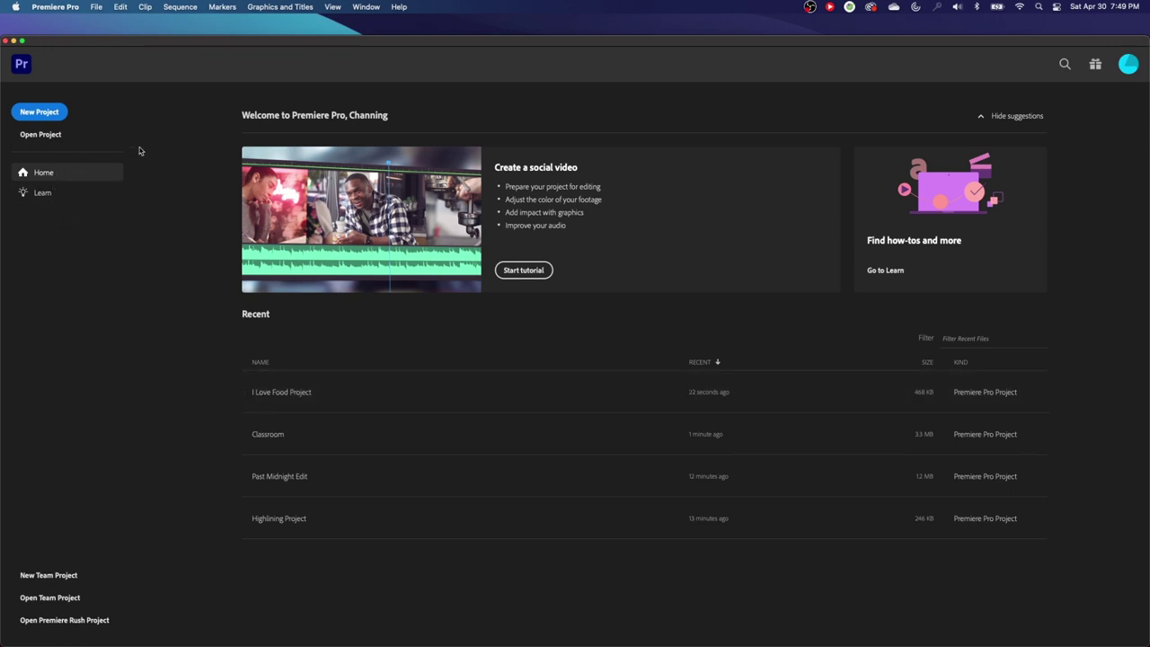
# - Start a new project and rename it from Untitled to 'New Project'
pyautogui.click(40, 112)
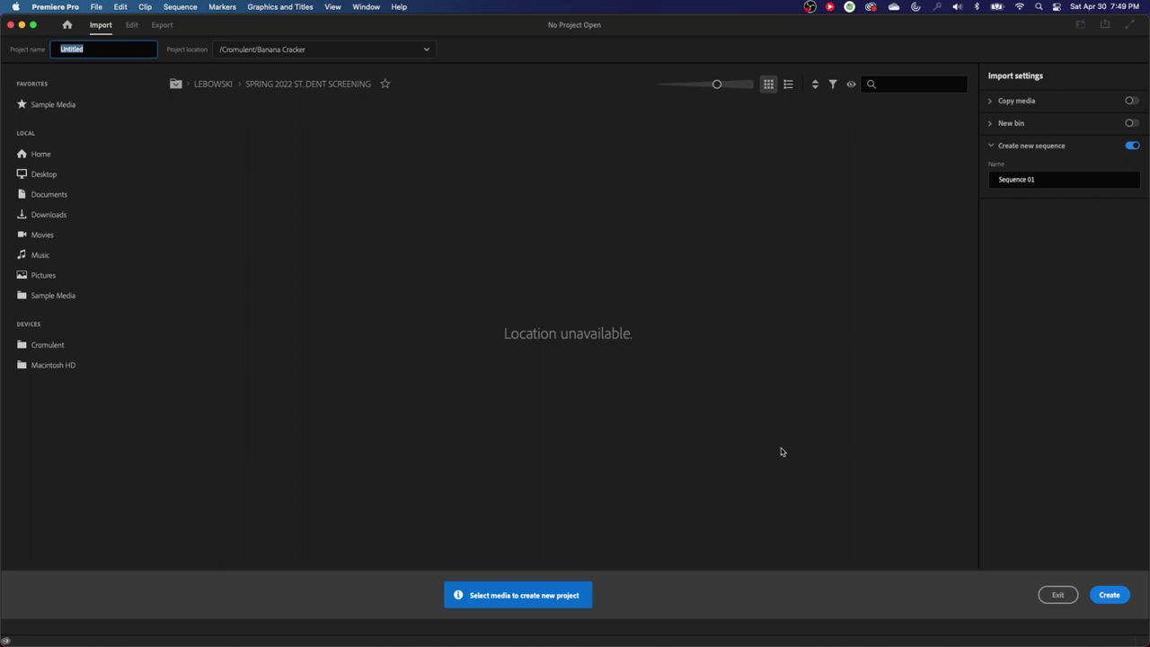
pyautogui.click(99, 49)
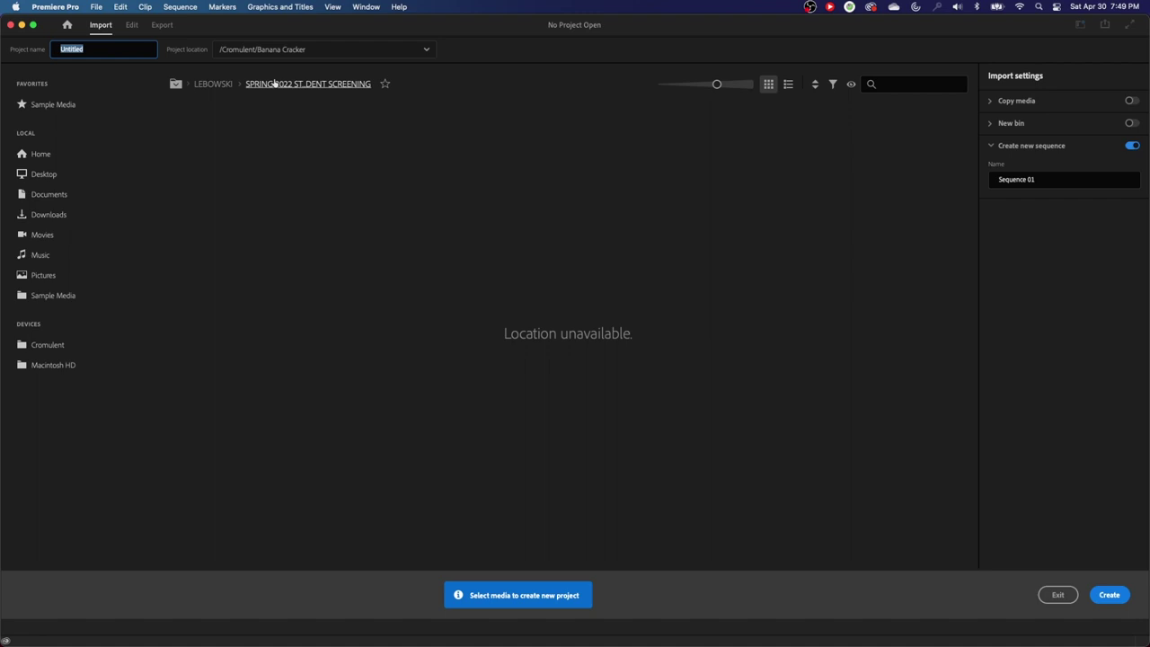
pyautogui.moveTo(90, 49); pyautogui.dragTo(54, 50)
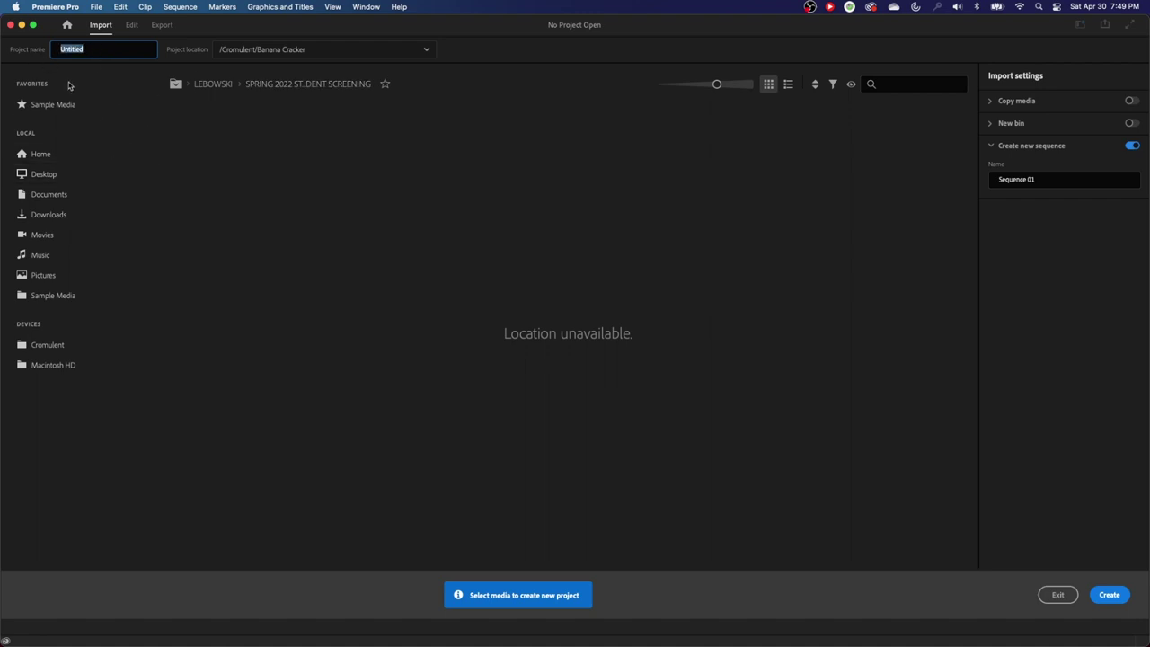
pyautogui.write('New Project')
pyautogui.moveTo(132, 48); pyautogui.dragTo(19, 50)
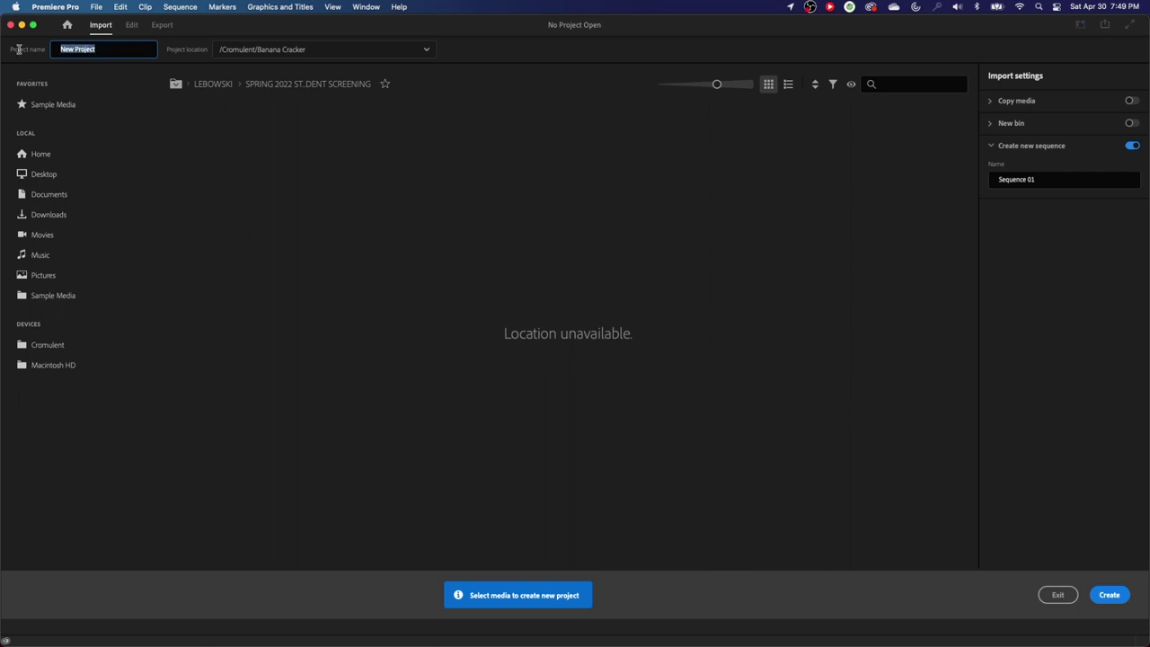
# - Create an empty 'NEW PROJECT' folder on the Cromulent drive via Choose Location
pyautogui.click(425, 50)
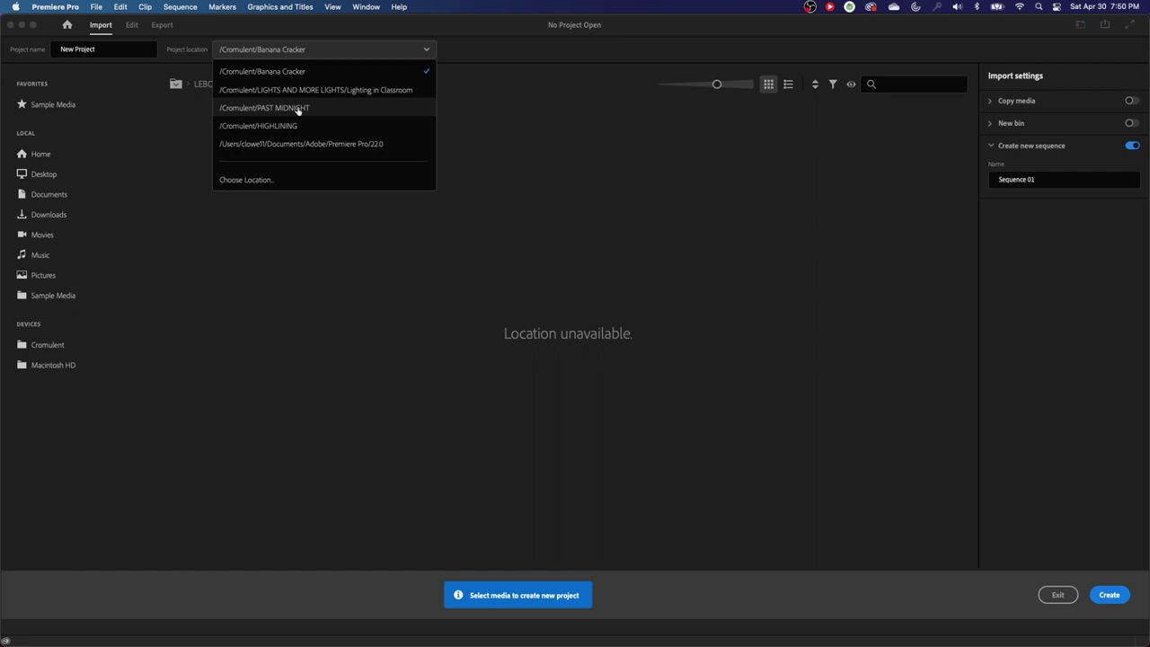
pyautogui.click(266, 181)
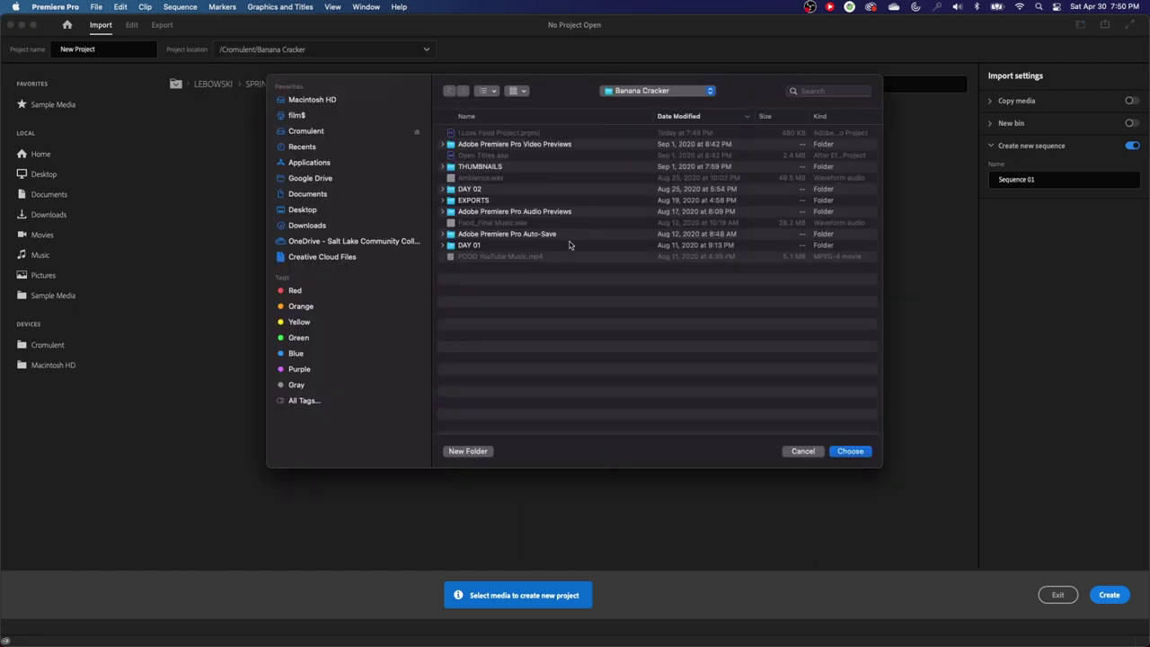
pyautogui.click(468, 451)
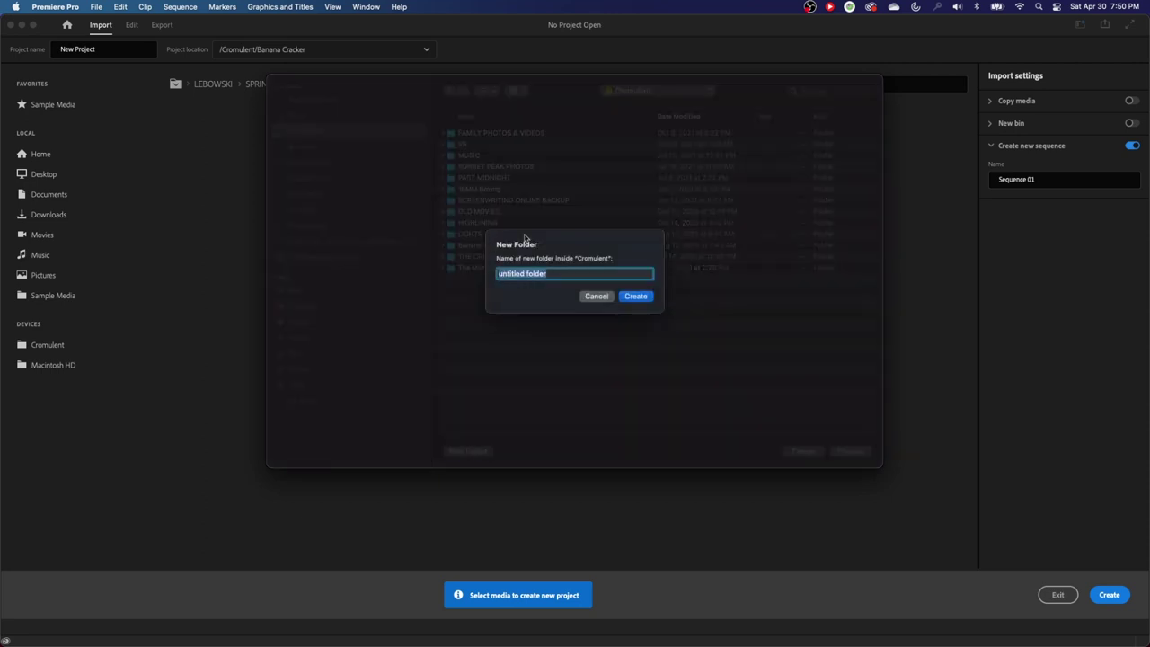
pyautogui.write('NEW PROJECT')
pyautogui.click(641, 298)
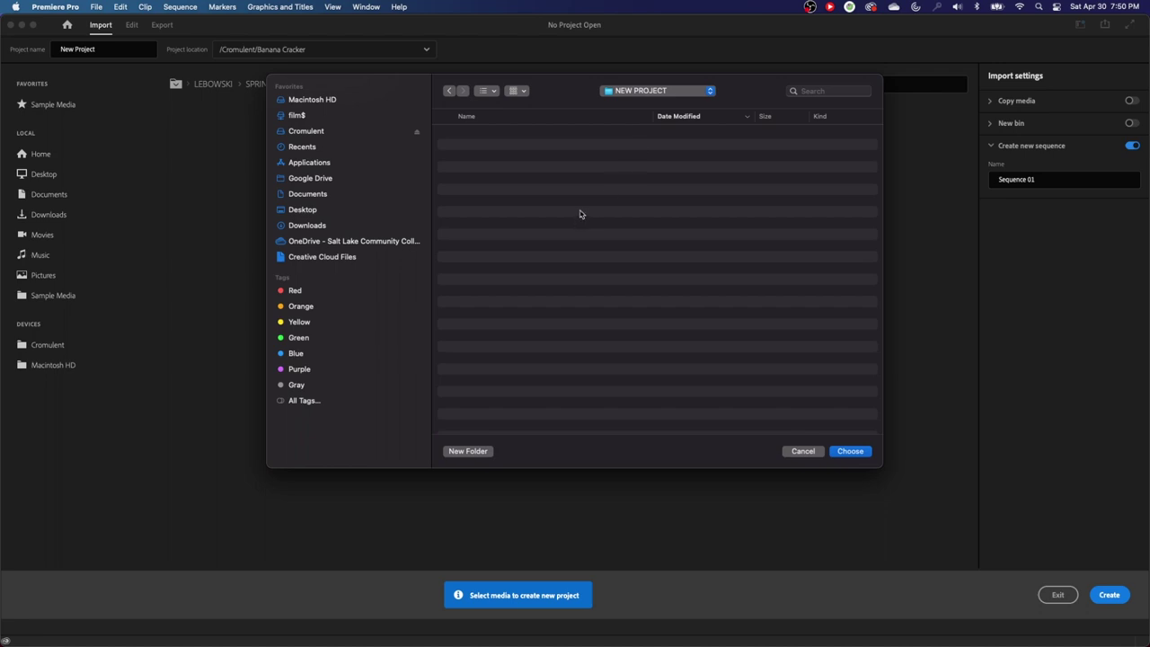
# - Set the project location to /Cromulent/NEW PROJECT, then browse the Cromulent drive's folders
pyautogui.click(845, 452)
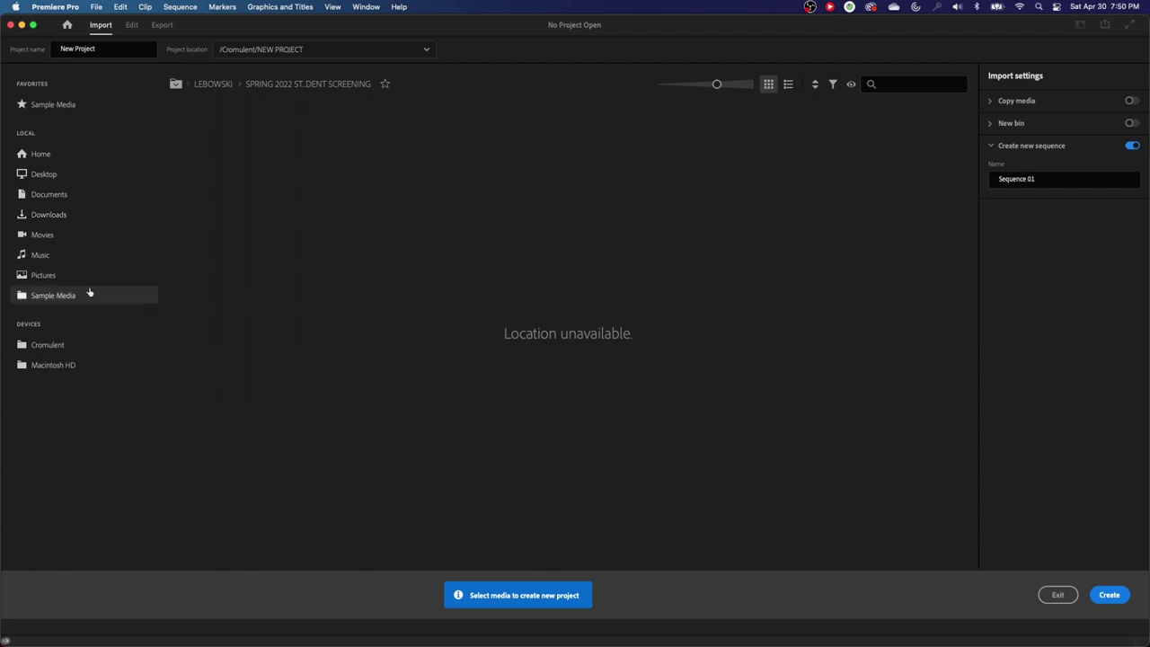
pyautogui.click(48, 349)
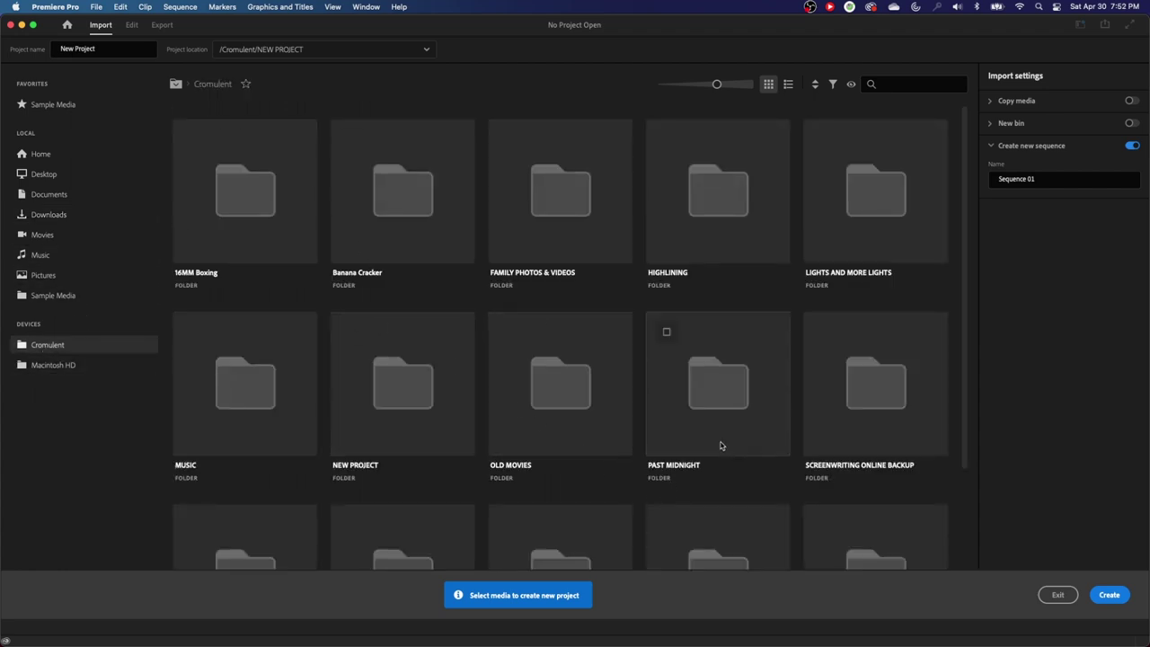
pyautogui.scroll(-3, 721, 446)
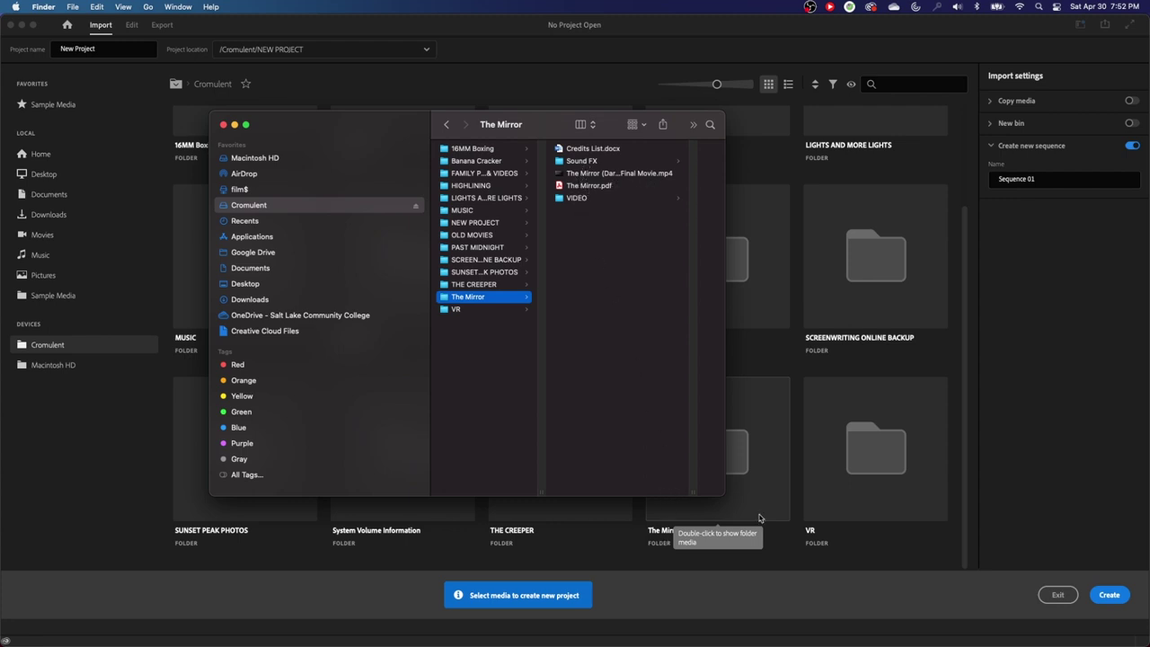
# - Back in Premiere, create the project importing The Mirror folder's media into an automatic Sequence 01
pyautogui.click(1044, 413)
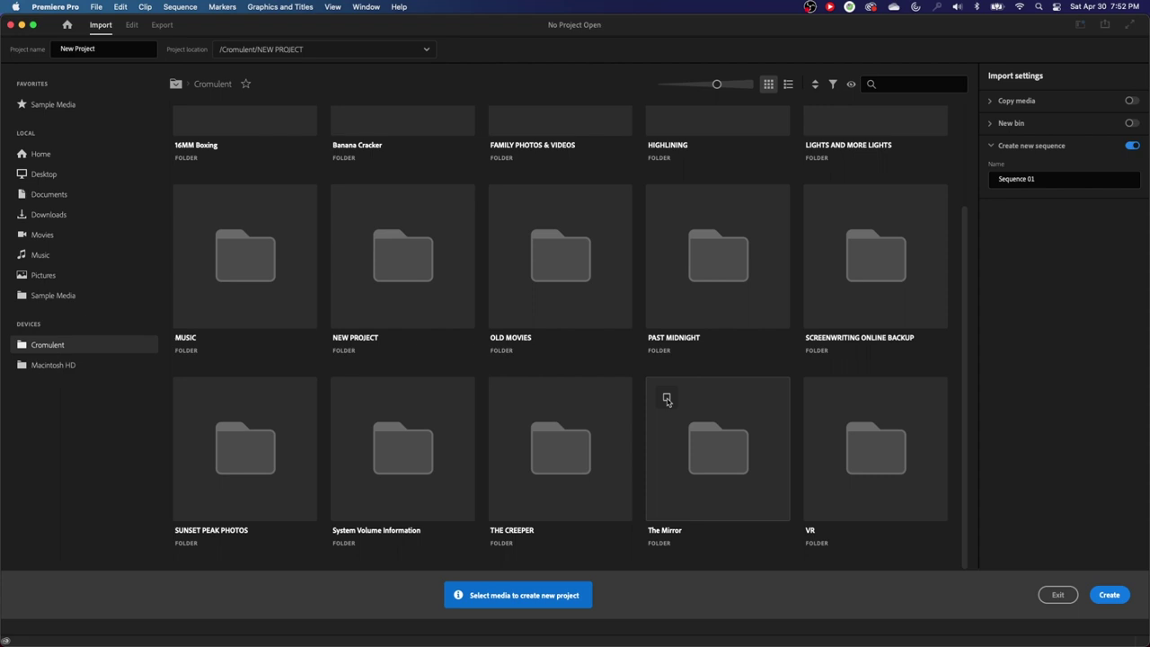
pyautogui.click(667, 398)
pyautogui.click(1120, 598)
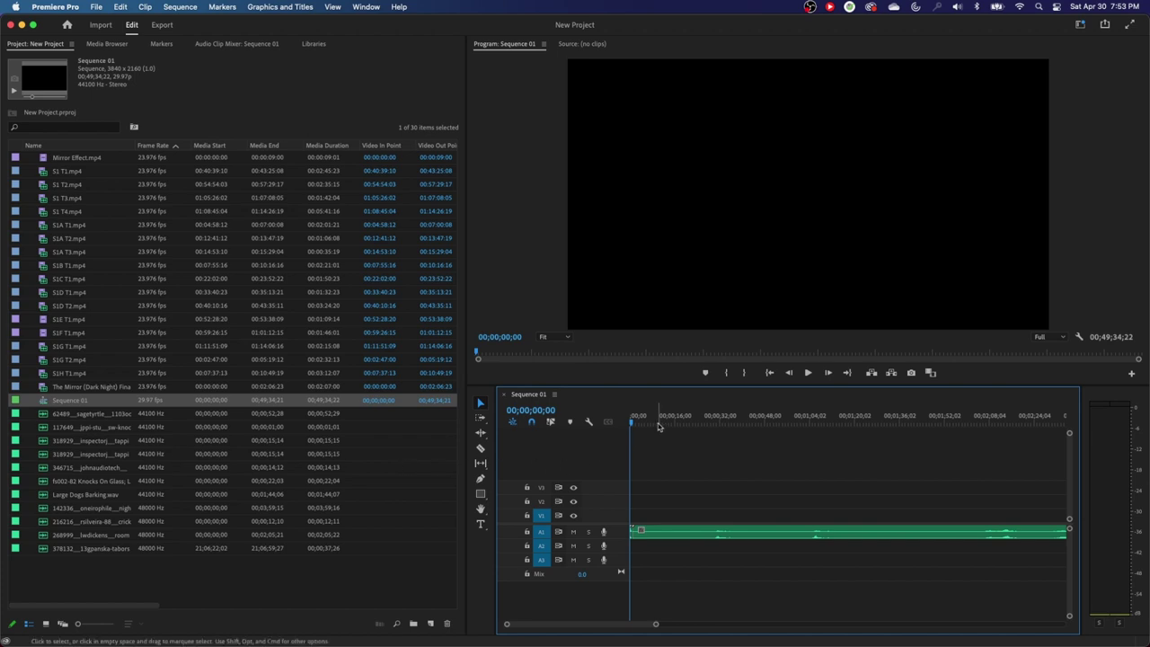
# - Fit Sequence 01 in the timeline and scrub the playhead to preview later footage
pyautogui.click(657, 422)
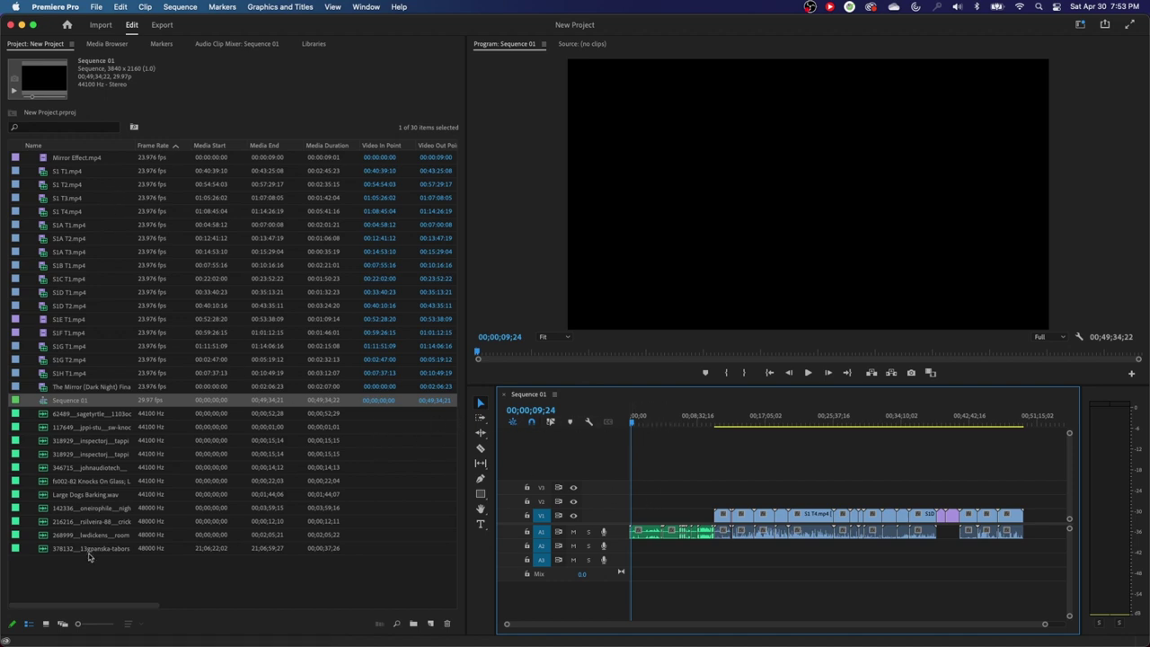
pyautogui.hotkey('ctrl', 'z')
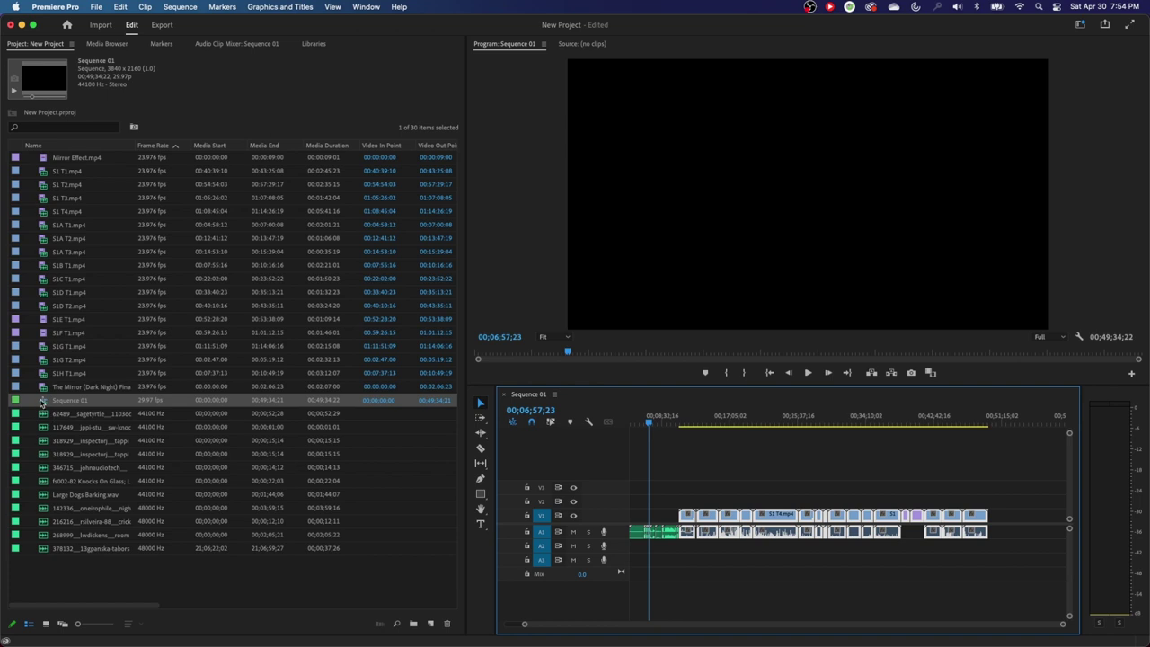
pyautogui.click(45, 401)
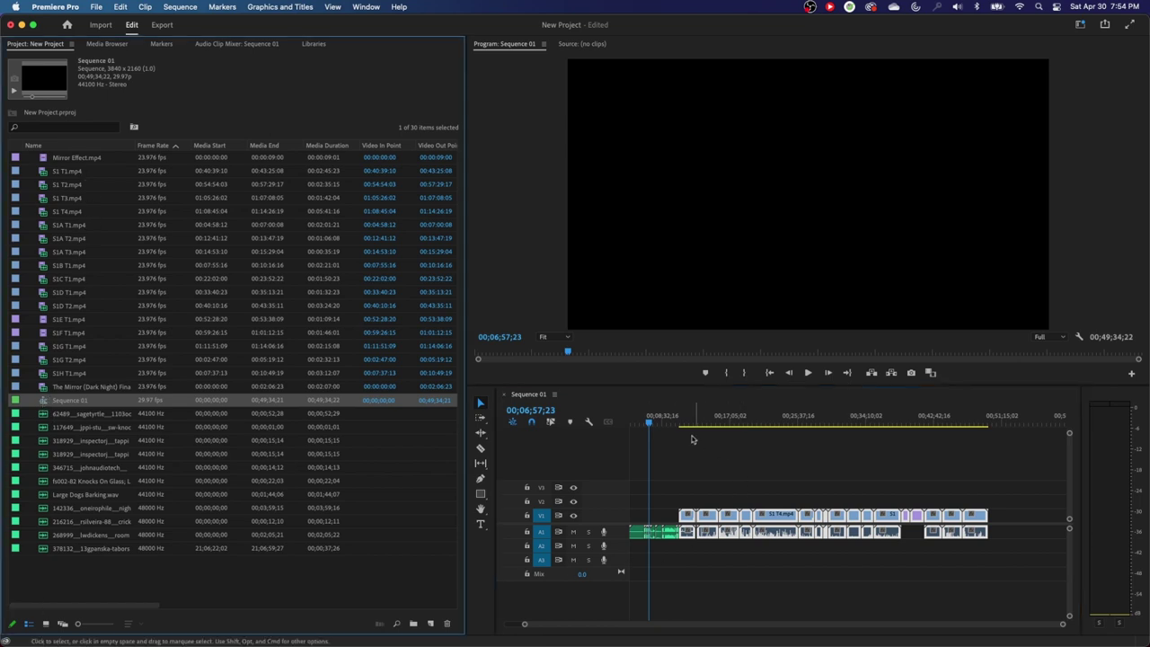
pyautogui.moveTo(657, 424); pyautogui.dragTo(846, 454)
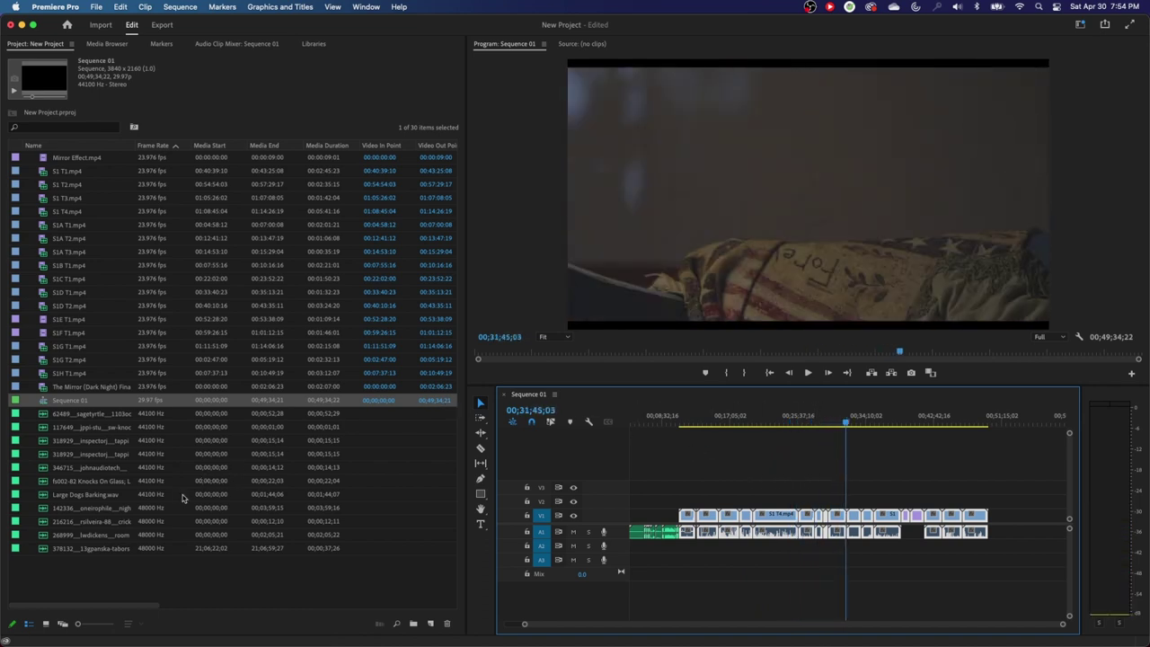
# - From the Home screen, create an empty project named 'New Project' with no media selected
pyautogui.click(67, 24)
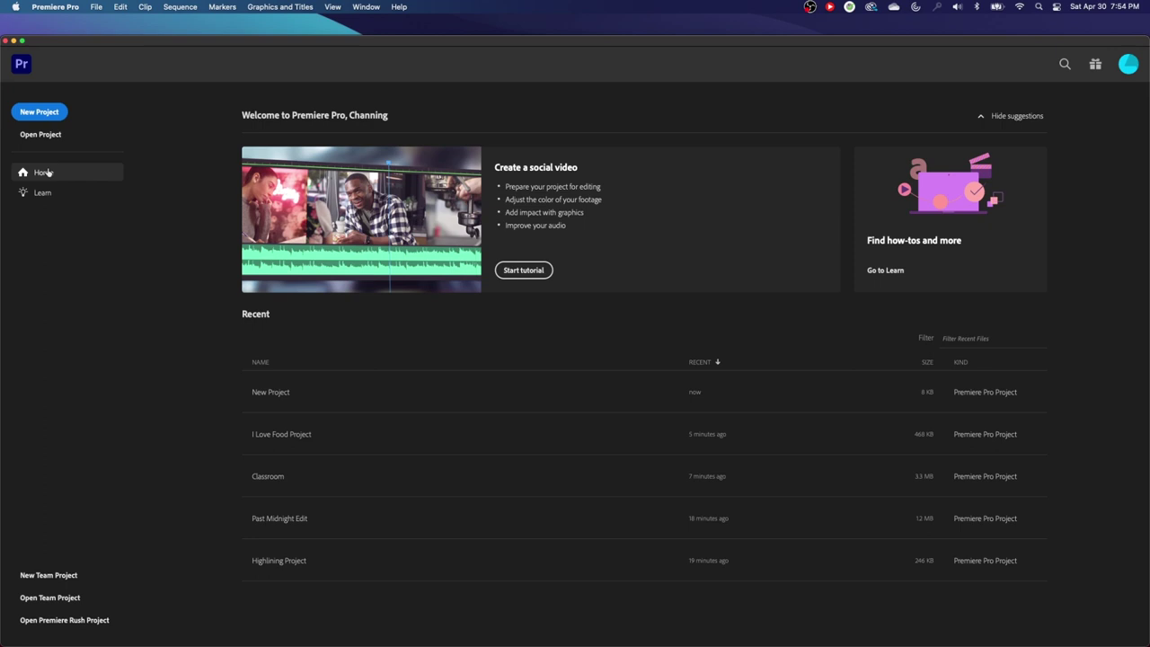
pyautogui.click(46, 114)
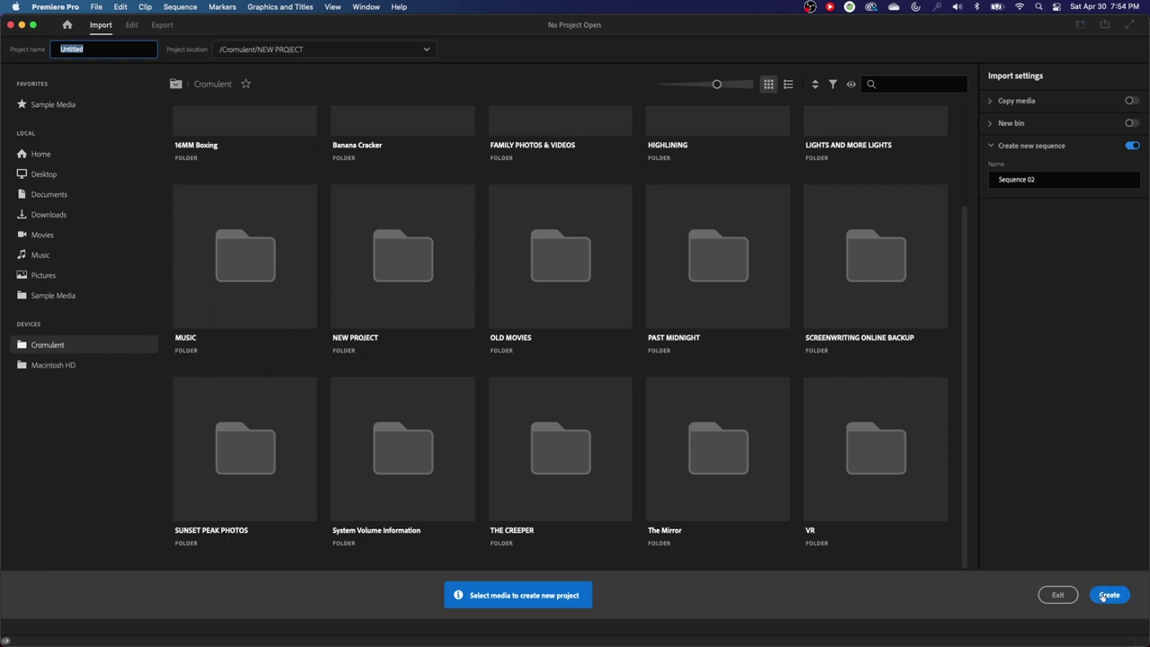
pyautogui.write('New Project')
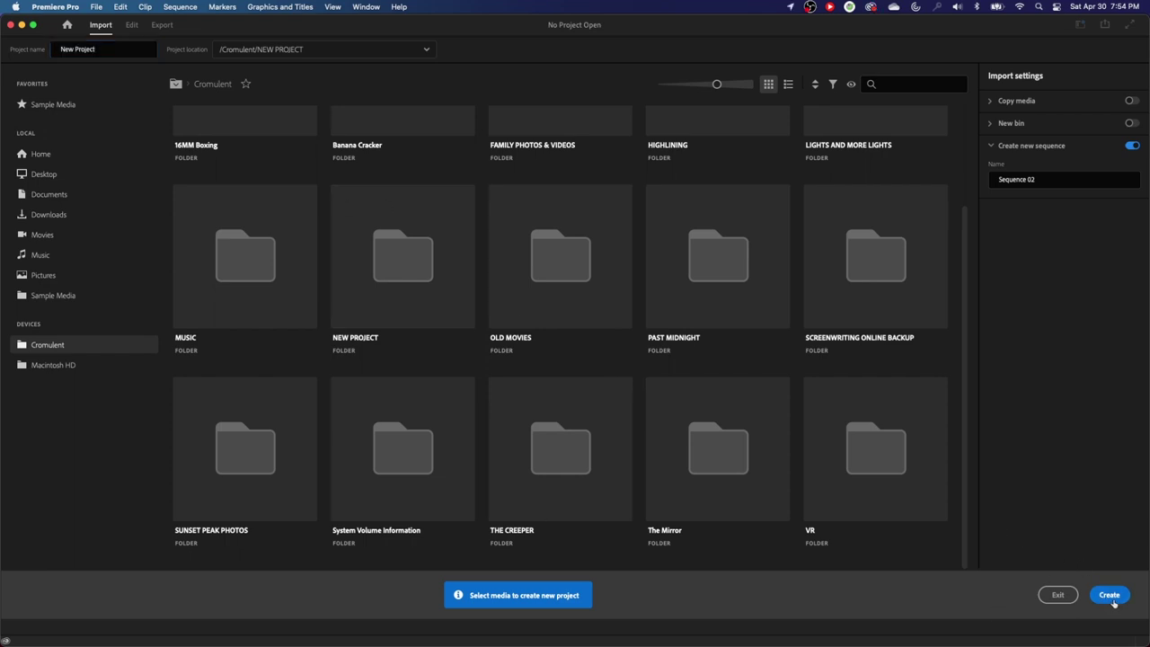
pyautogui.click(1111, 595)
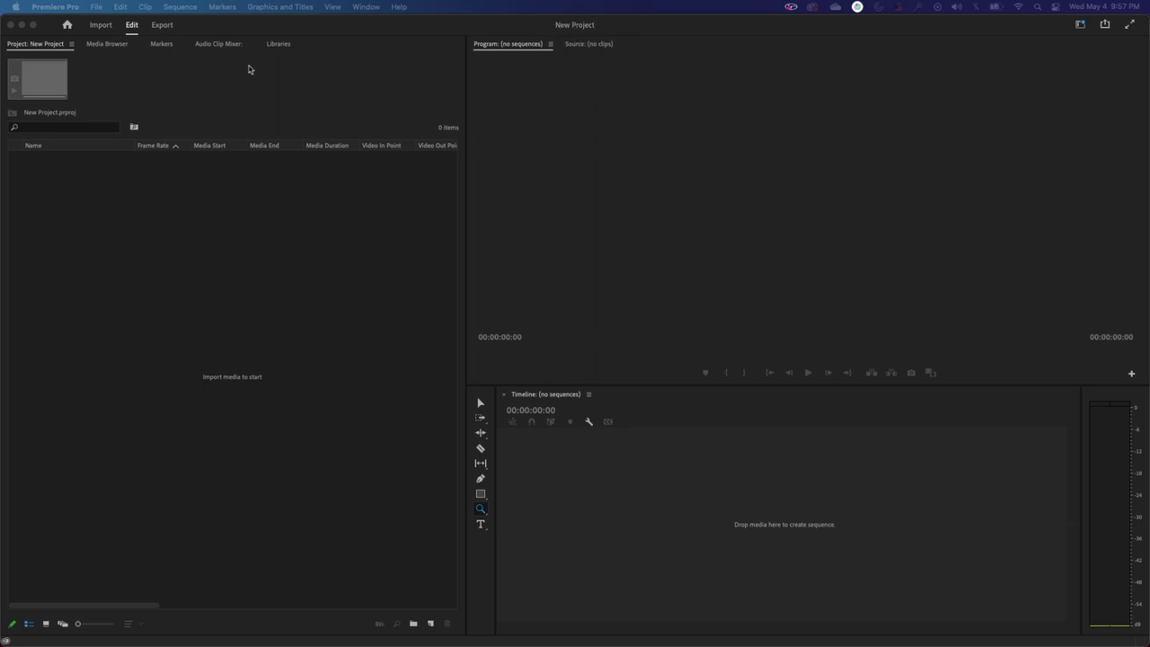
# - With the empty project's media panel active, show the Premiere Pro Preferences submenu
pyautogui.click(38, 45)
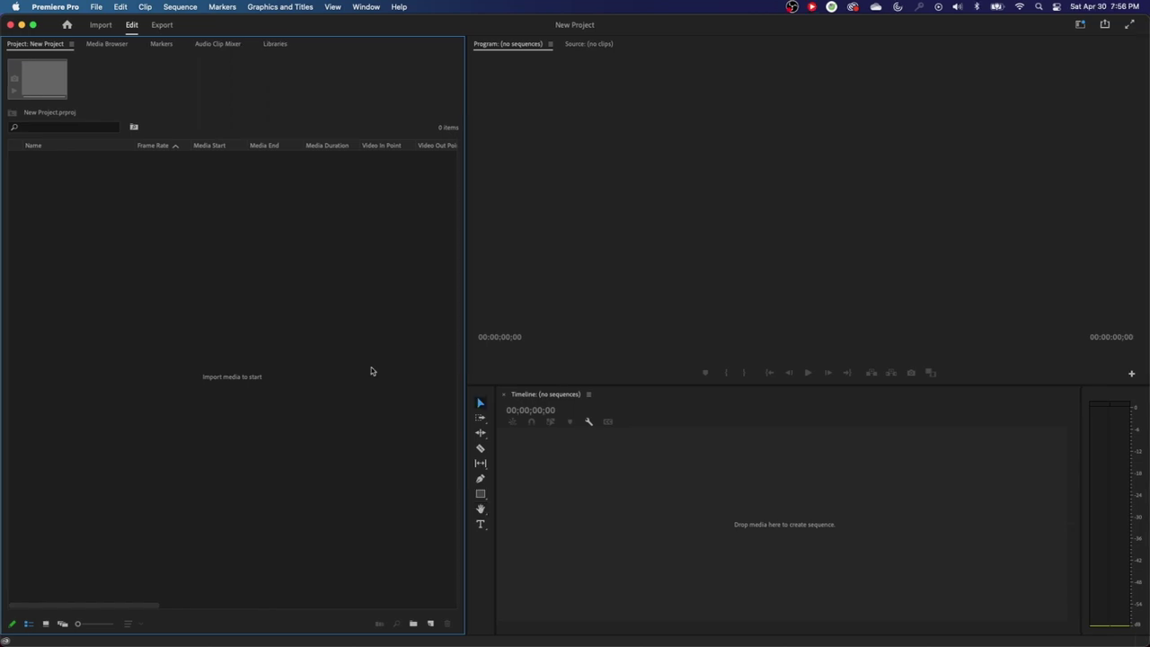
pyautogui.click(54, 7)
pyautogui.moveTo(91, 43)
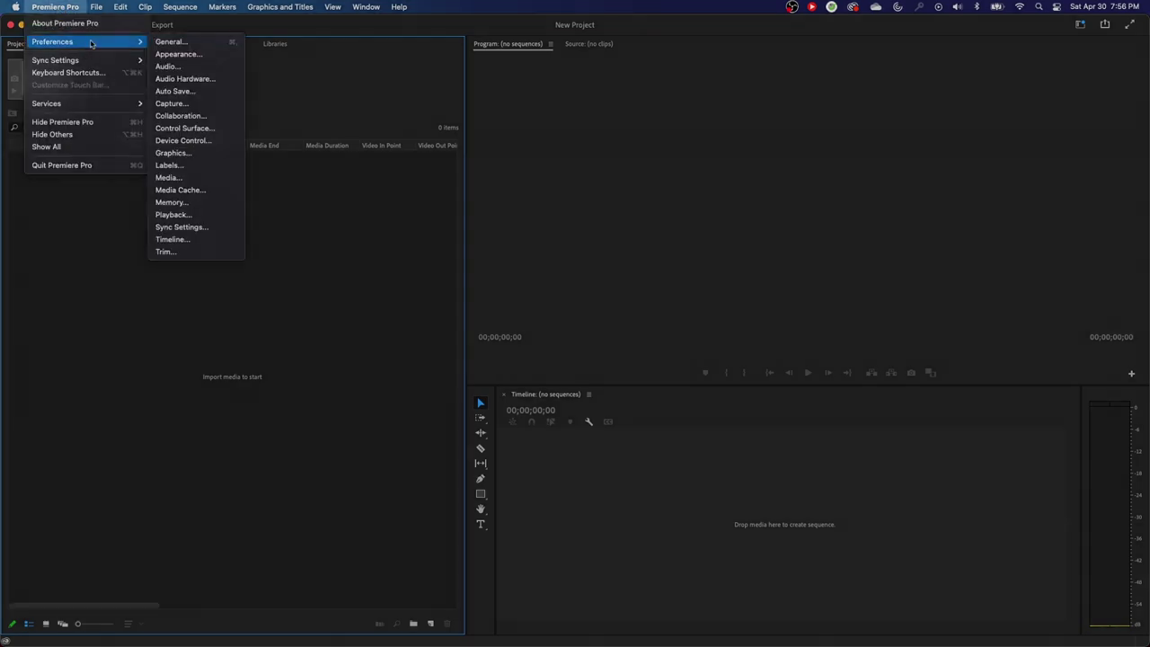